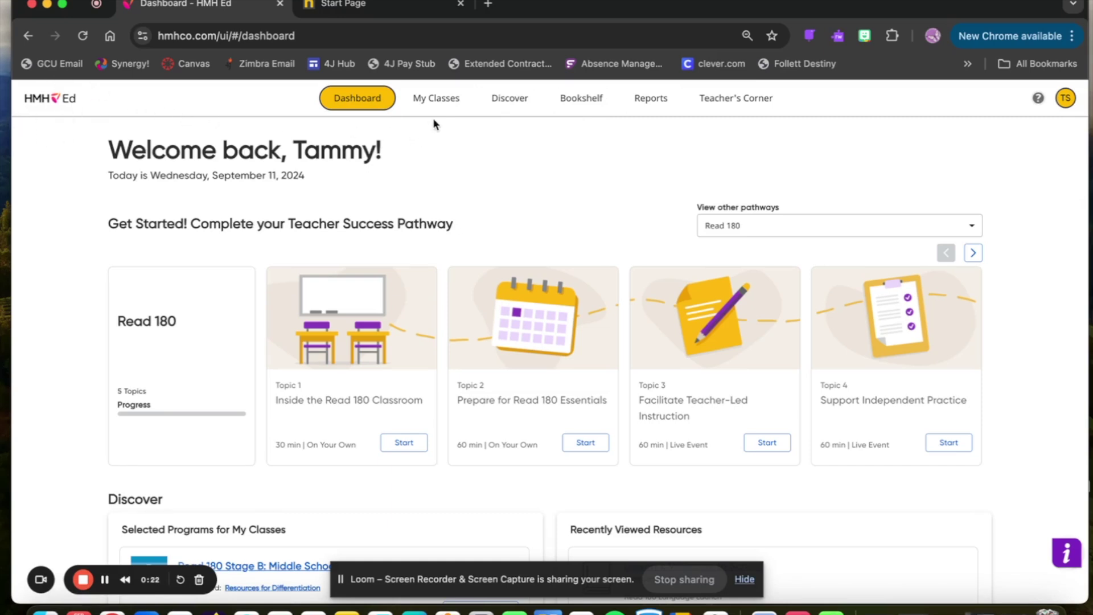
# From My Classes, open the OVS Testing 23-24 class overview.
pyautogui.click(433, 102)
pyautogui.scroll(-5, 472, 341)
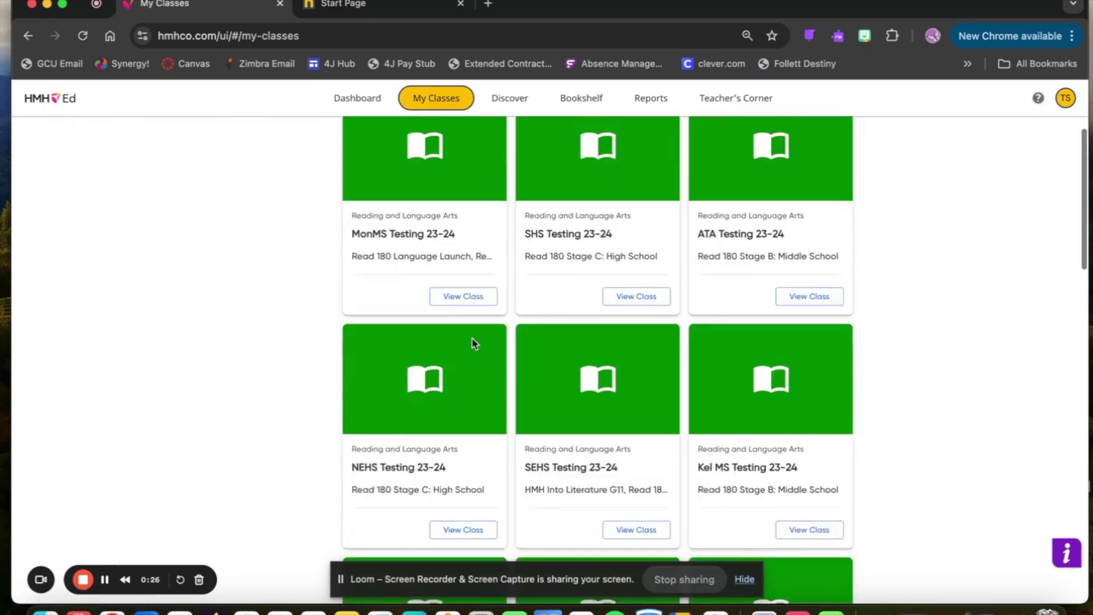
pyautogui.scroll(-8, 474, 343)
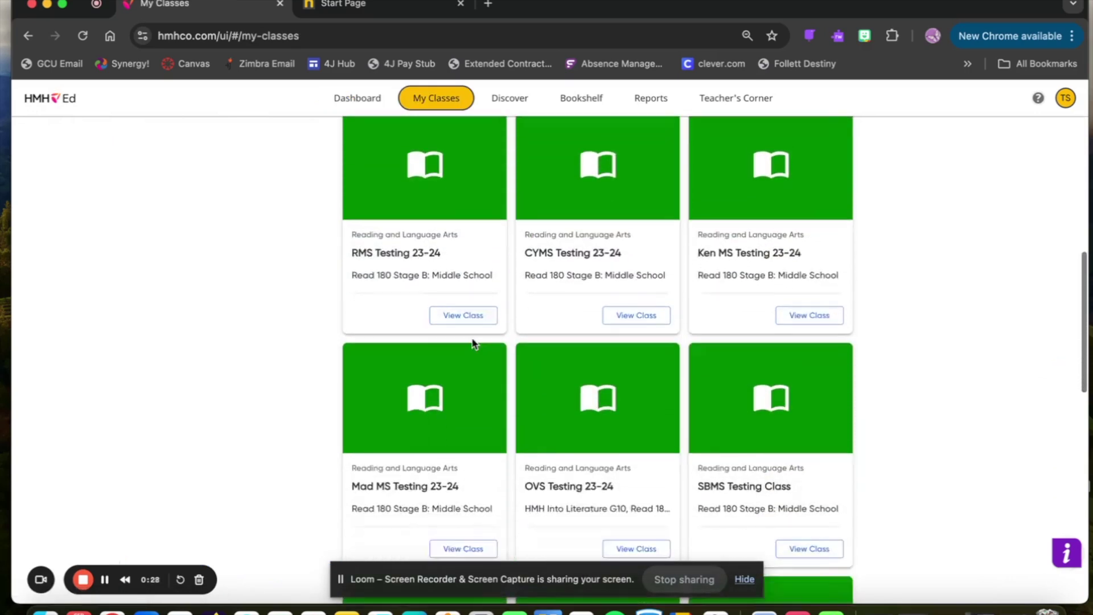
pyautogui.scroll(-4, 474, 343)
pyautogui.click(474, 345)
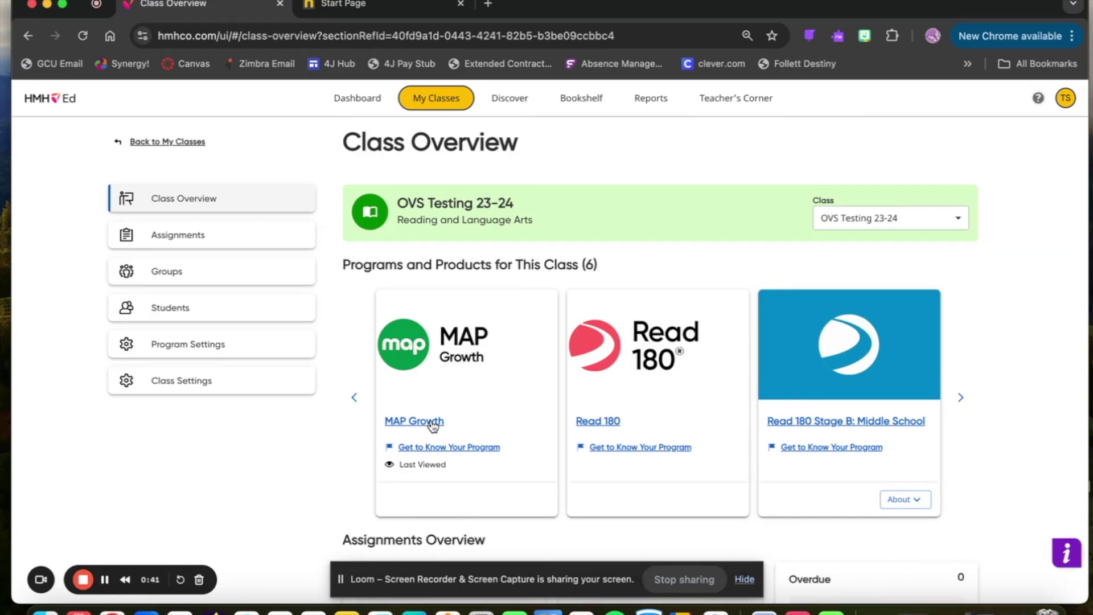
# Review the programs assigned to the class in Program Settings, then return to Class Overview.
pyautogui.click(184, 355)
pyautogui.scroll(-3, 546, 399)
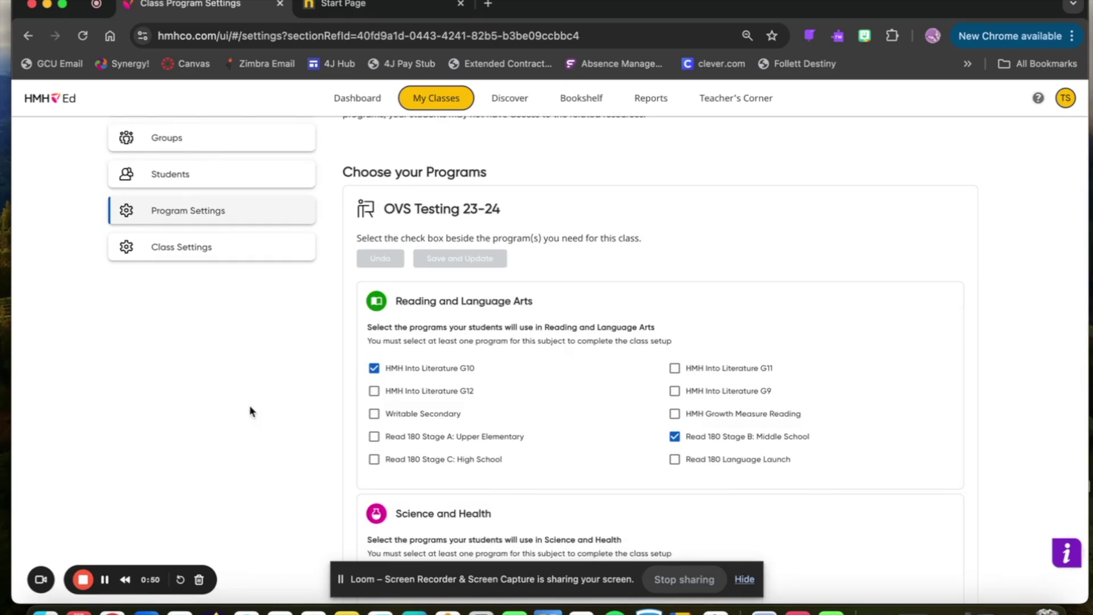
pyautogui.scroll(3, 249, 410)
pyautogui.click(171, 196)
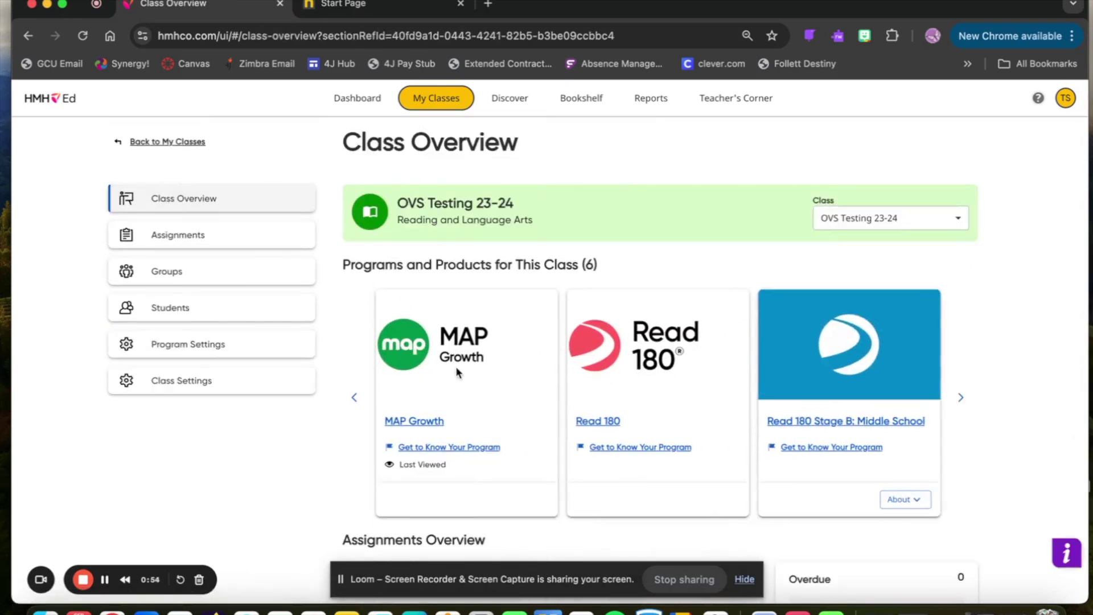
# Show Read 180 Stage B's Connected Solutions in Discover and switch to the NWEA start page.
pyautogui.click(505, 110)
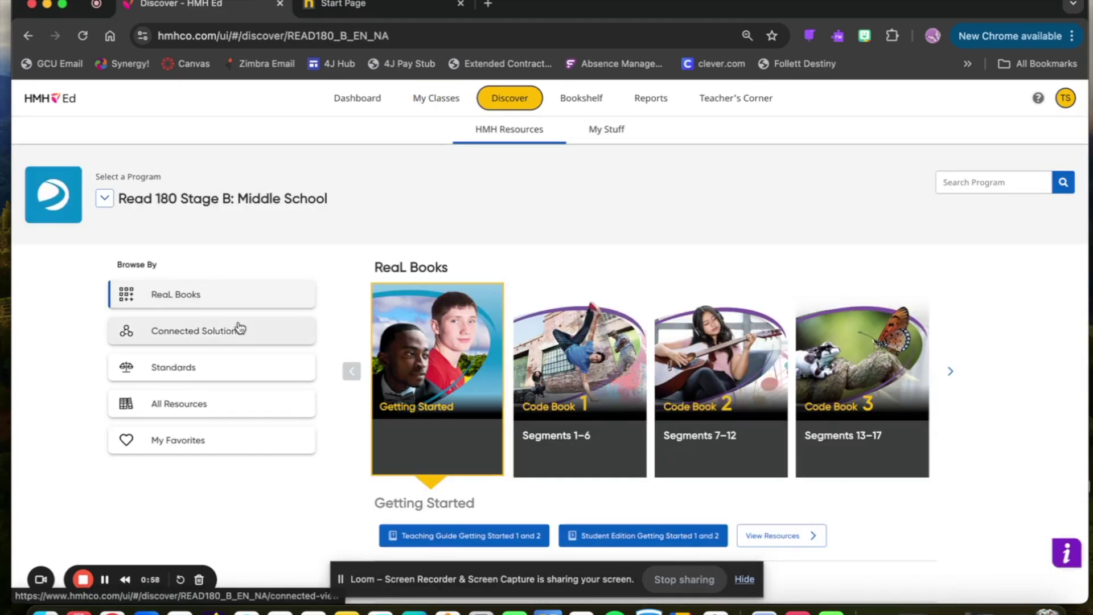
pyautogui.click(194, 342)
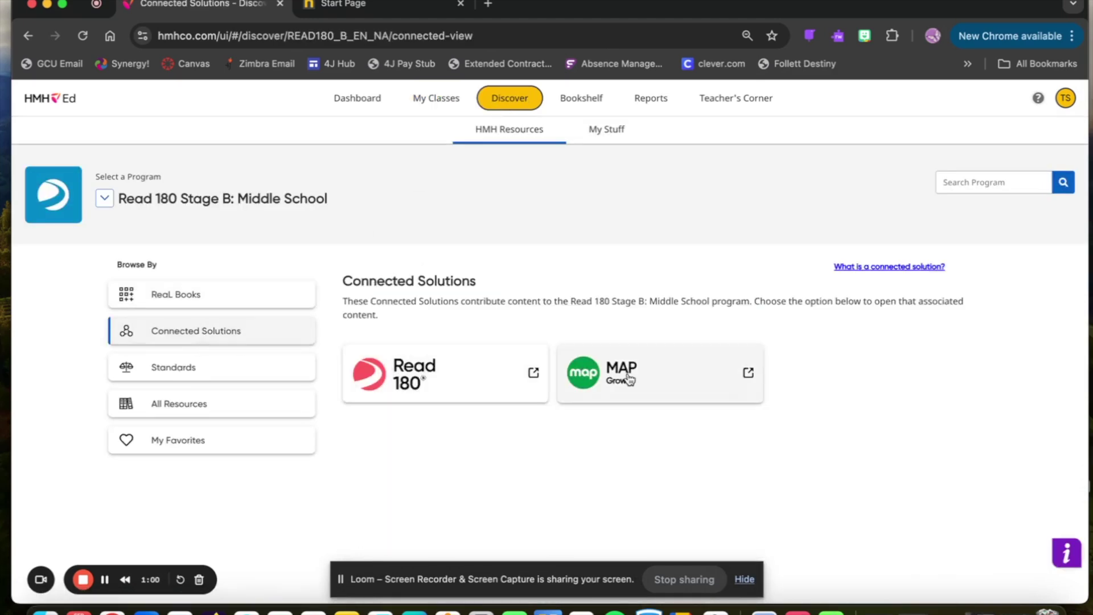
pyautogui.click(349, 14)
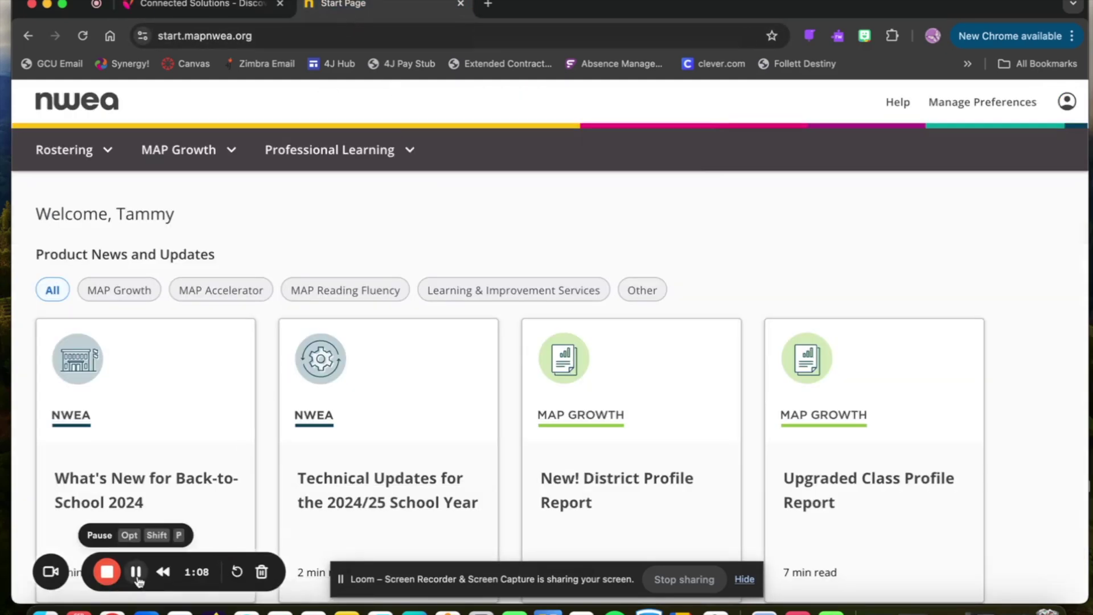
# Expand the MAP Growth menu and go to Manage Test Sessions.
pyautogui.click(183, 152)
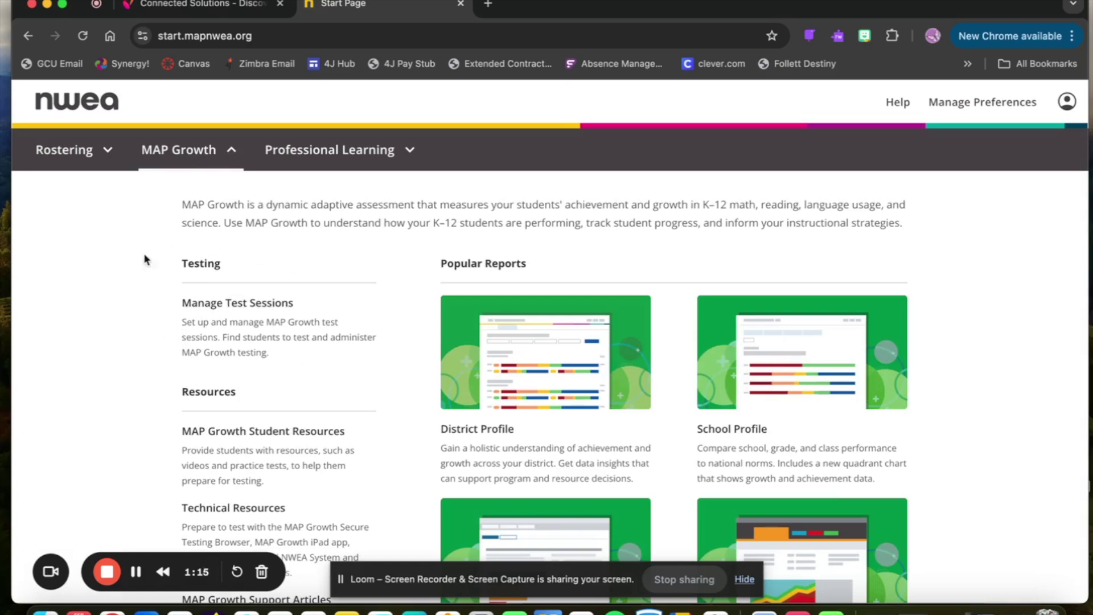
pyautogui.click(254, 304)
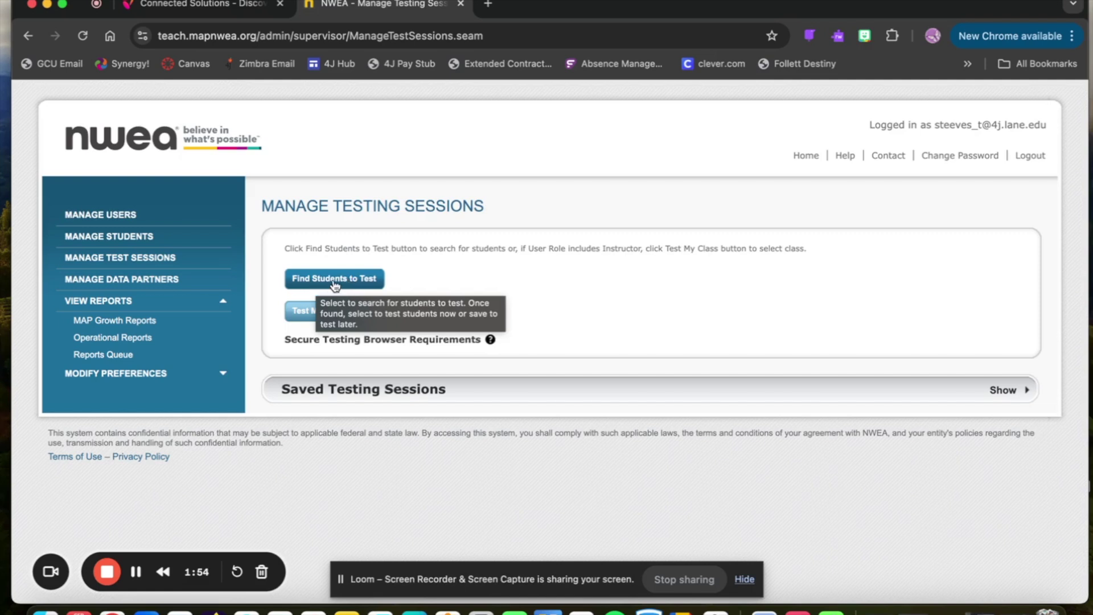
# Search for students to test with School set to Oregon Valley School and Grade 8.
pyautogui.click(336, 281)
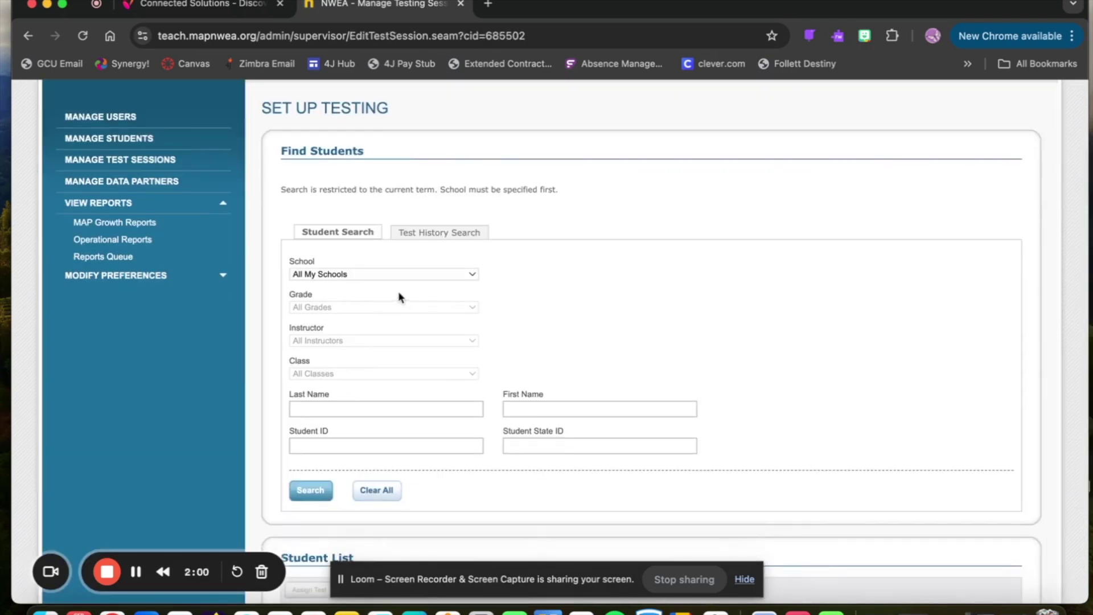
pyautogui.click(357, 275)
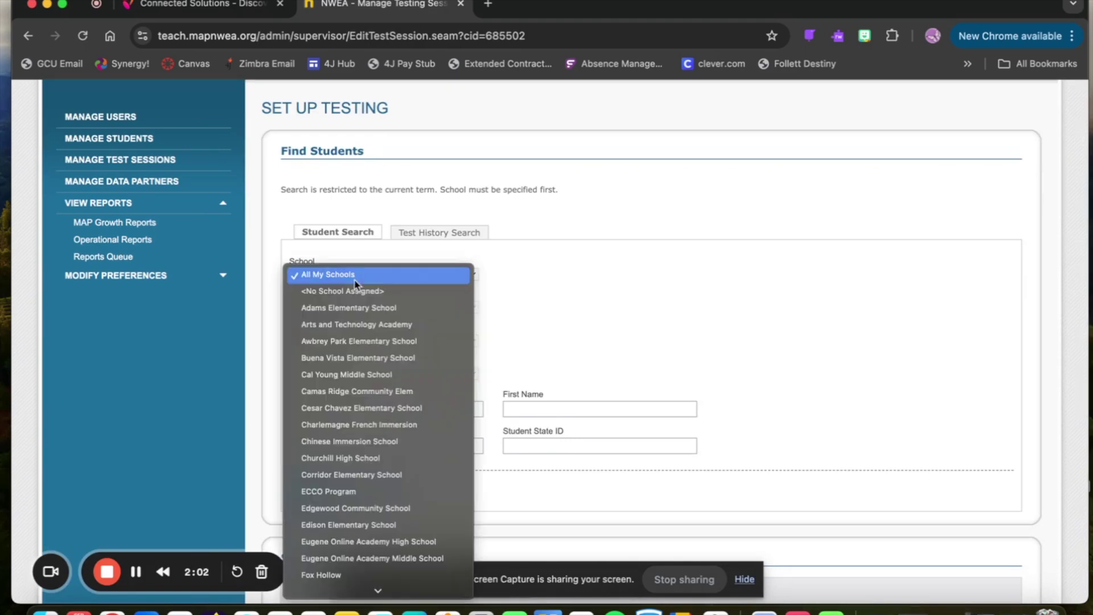
pyautogui.scroll(-5, 358, 459)
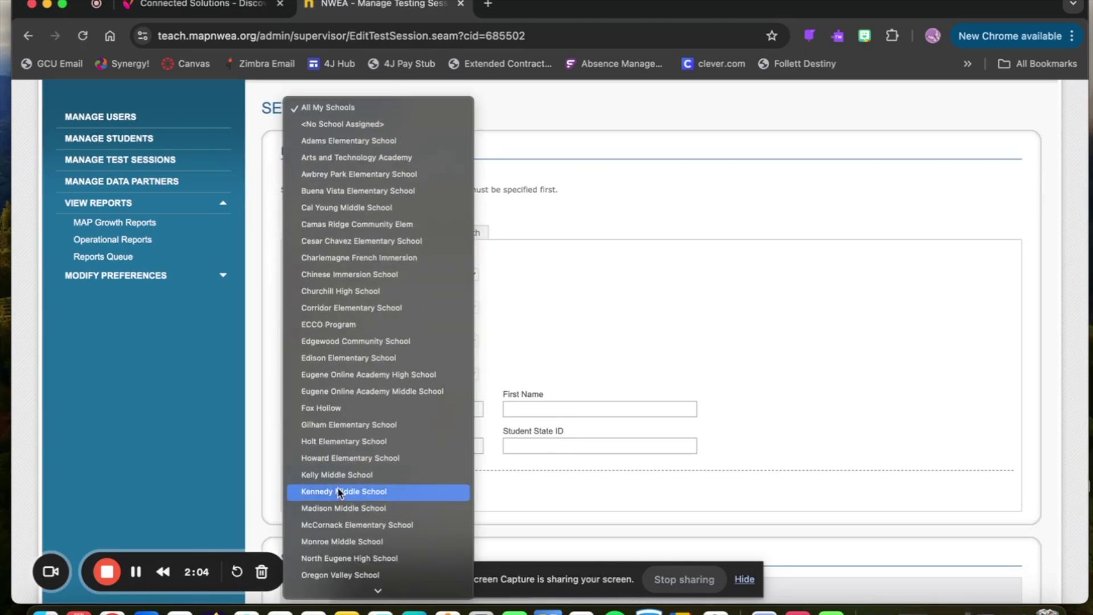
pyautogui.scroll(-5, 347, 461)
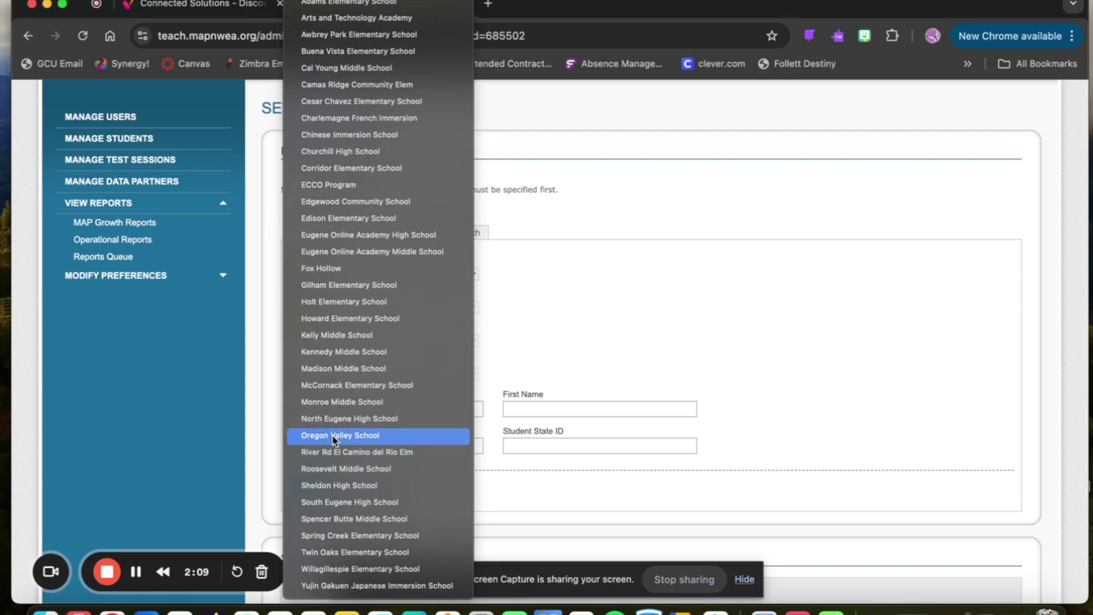
pyautogui.click(334, 436)
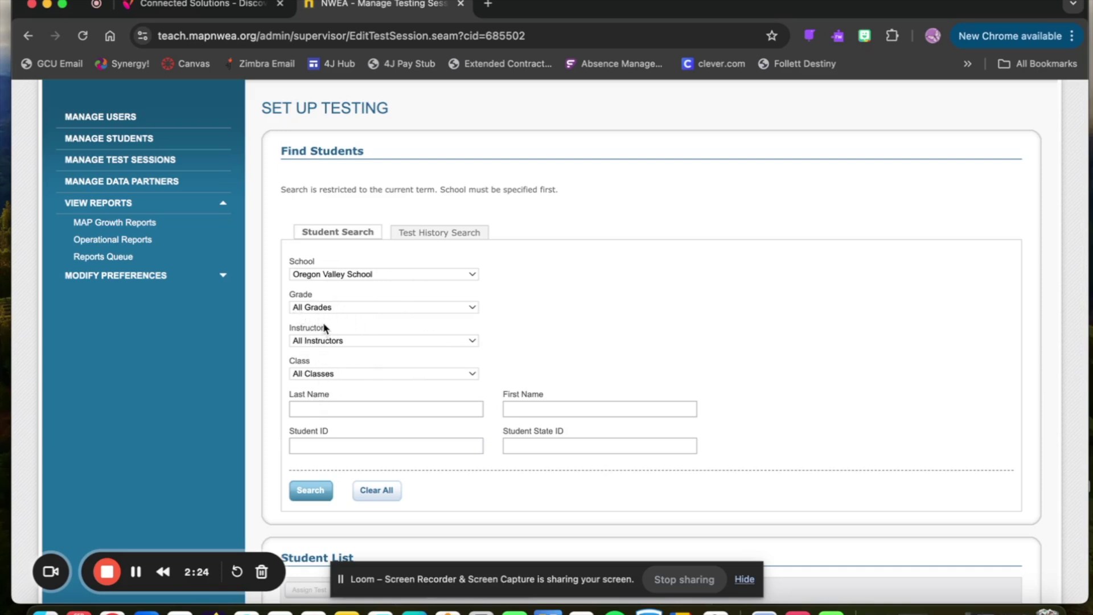
pyautogui.click(340, 306)
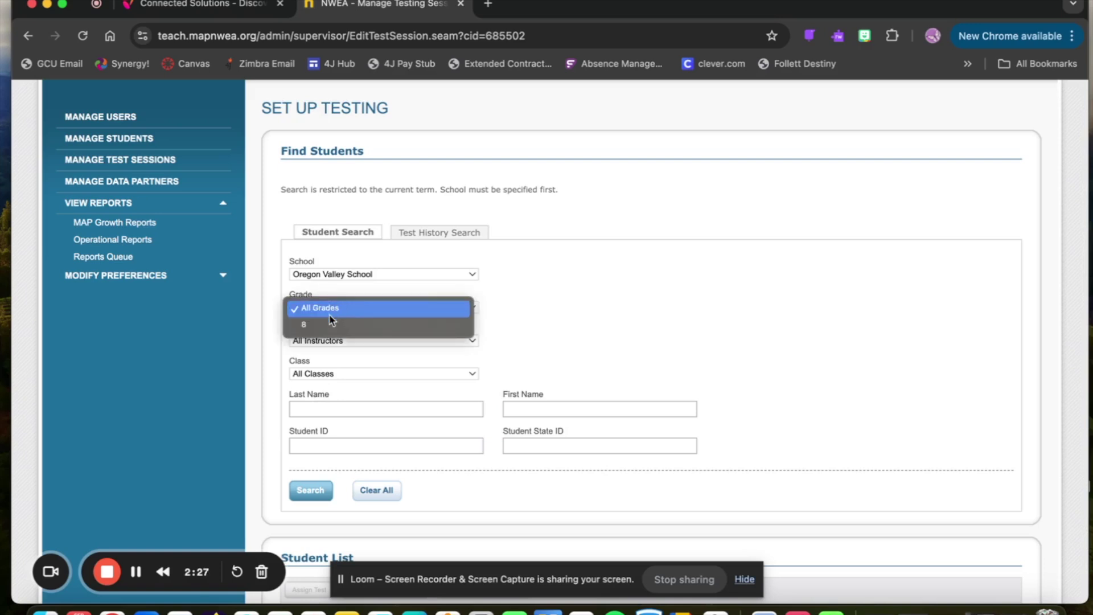
pyautogui.click(308, 329)
pyautogui.click(310, 490)
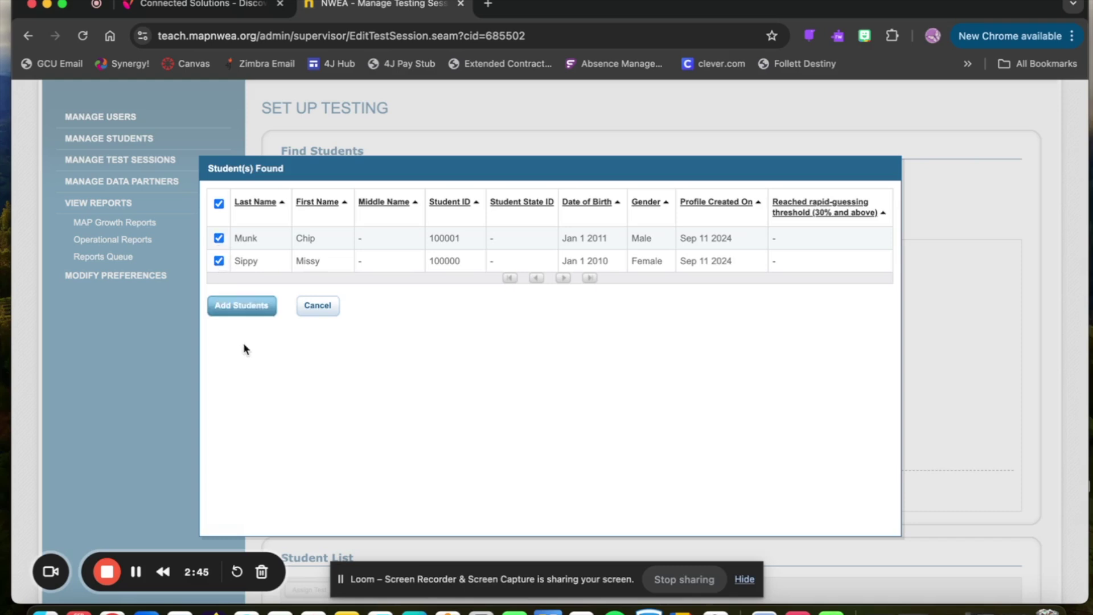
# Add both found students and save the testing session as 'period 6'.
pyautogui.click(242, 308)
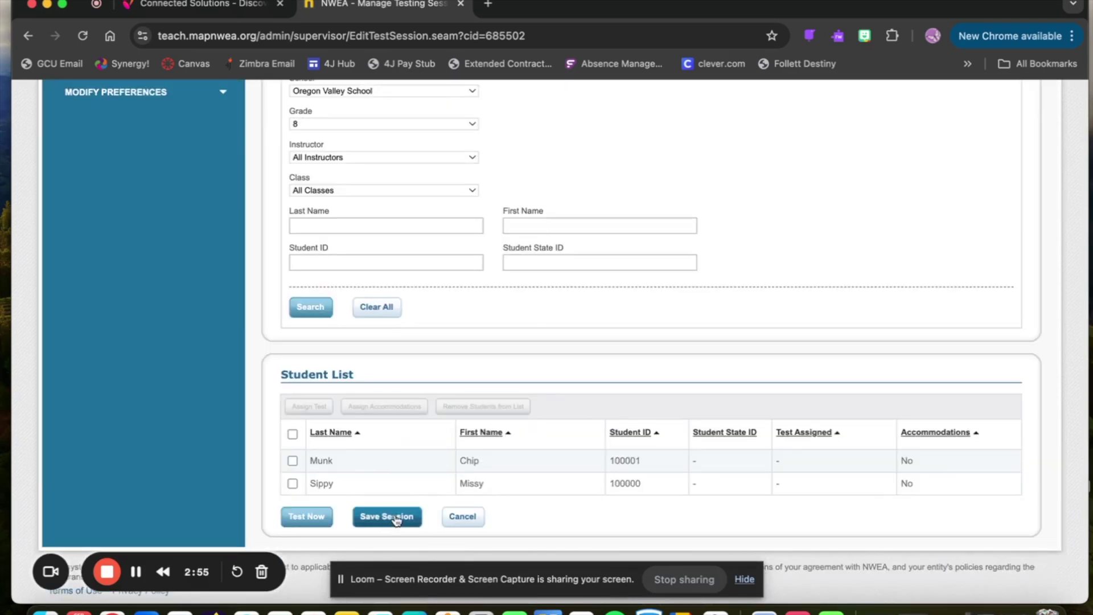
pyautogui.click(396, 519)
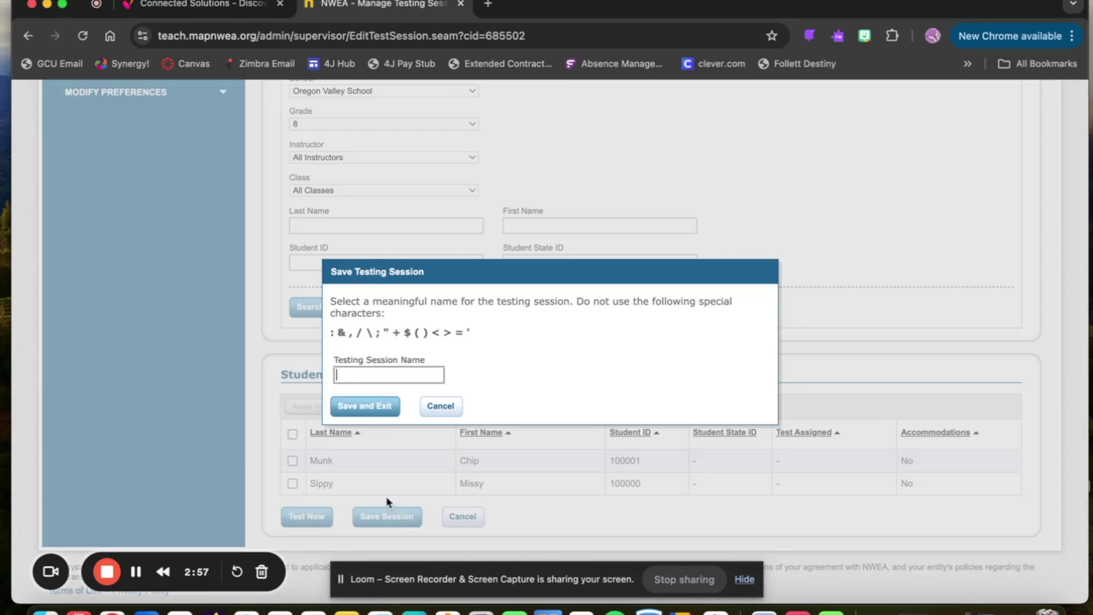
pyautogui.write('period ')
pyautogui.write('6')
pyautogui.click(355, 406)
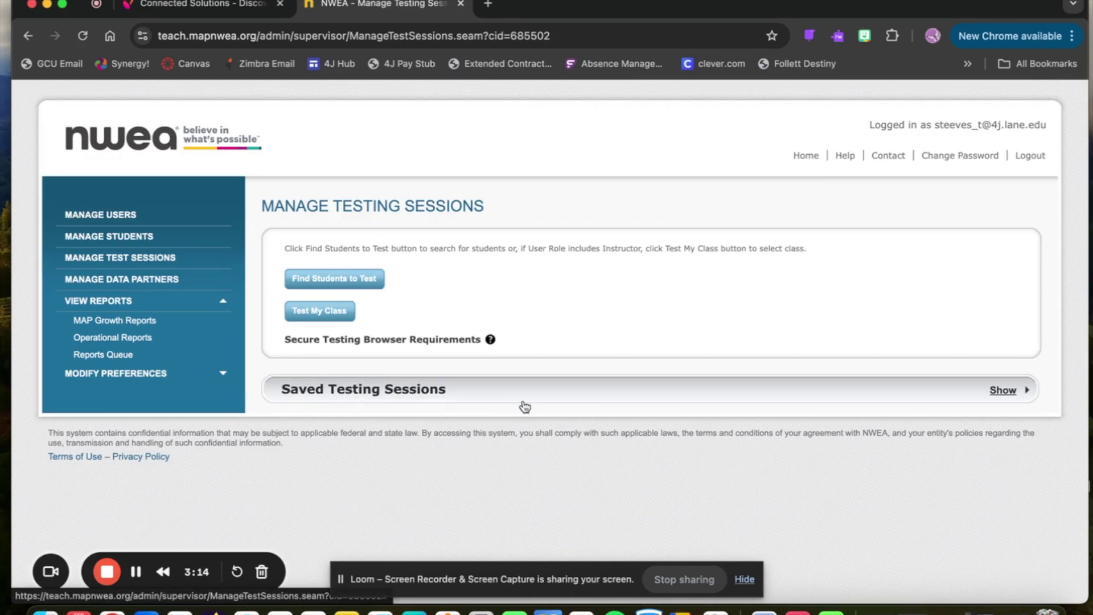
# Show the Saved Testing Sessions and start testing the period 4 session.
pyautogui.click(1005, 392)
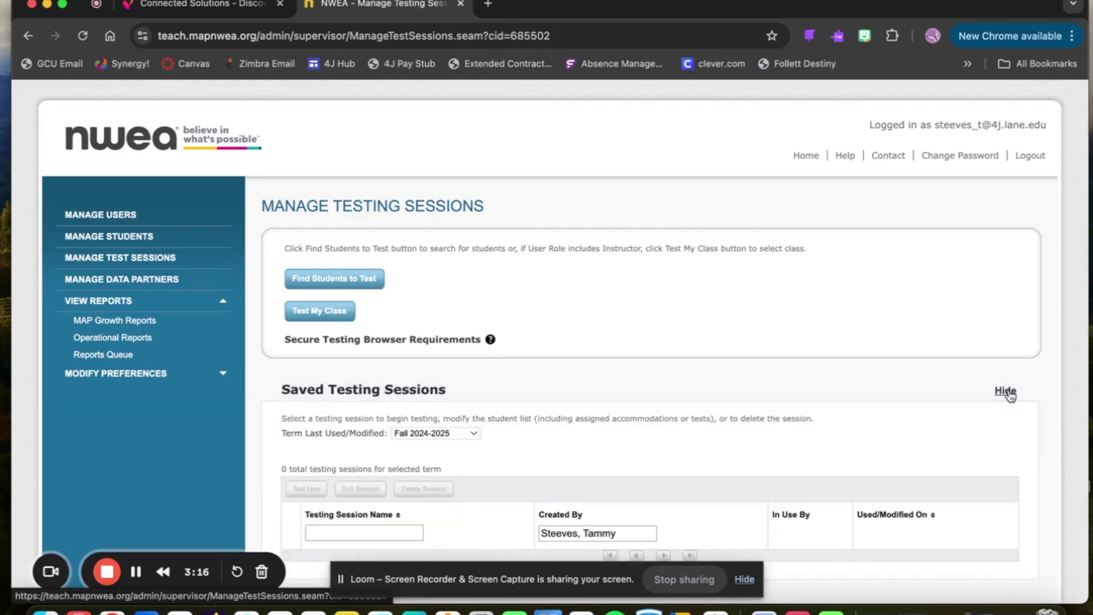
pyautogui.scroll(-3, 700, 466)
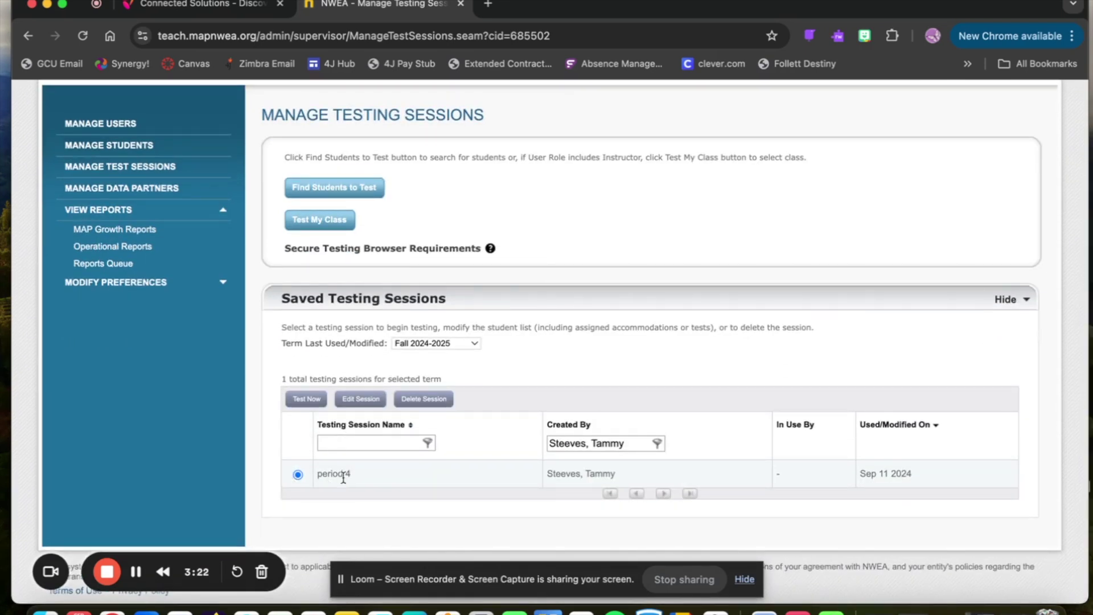
pyautogui.click(297, 400)
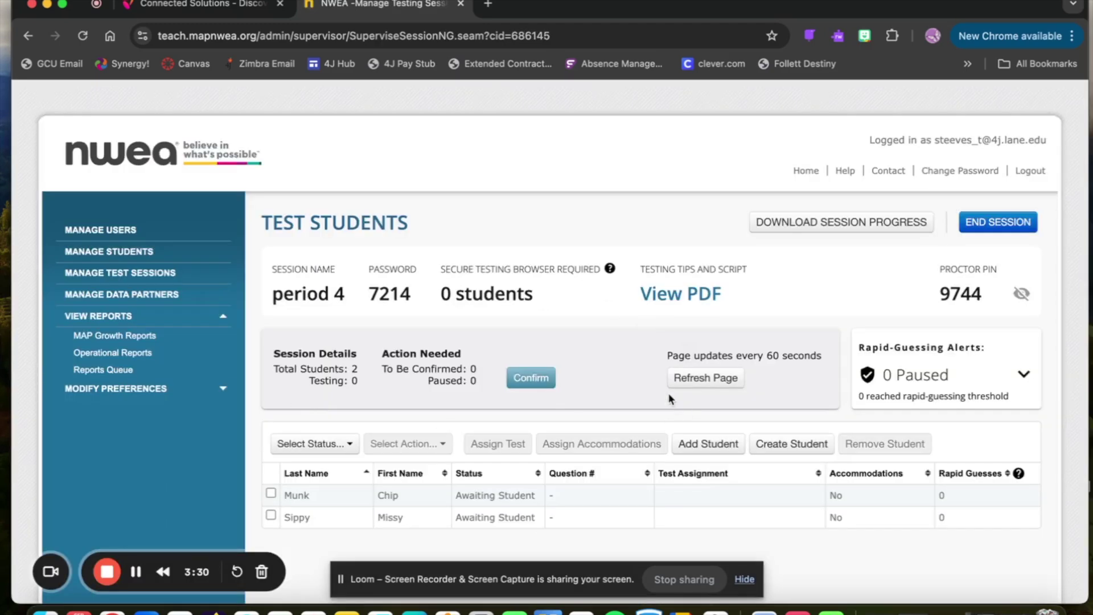
# Highlight the period 4 session password on the Test Students page, then open a new tab.
pyautogui.scroll(-2, 534, 448)
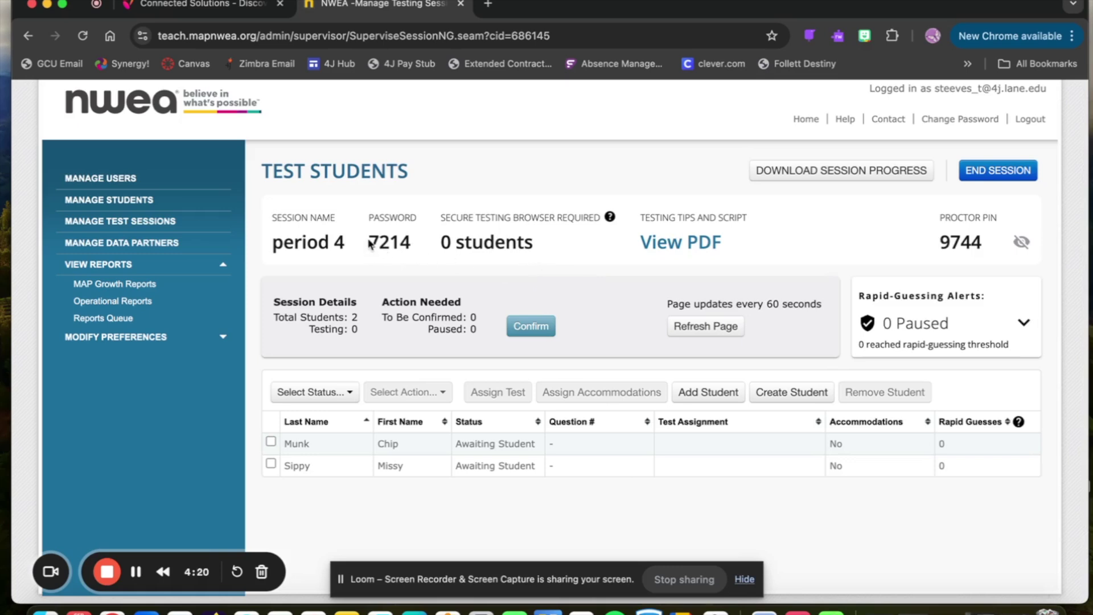
pyautogui.moveTo(415, 248); pyautogui.dragTo(360, 250)
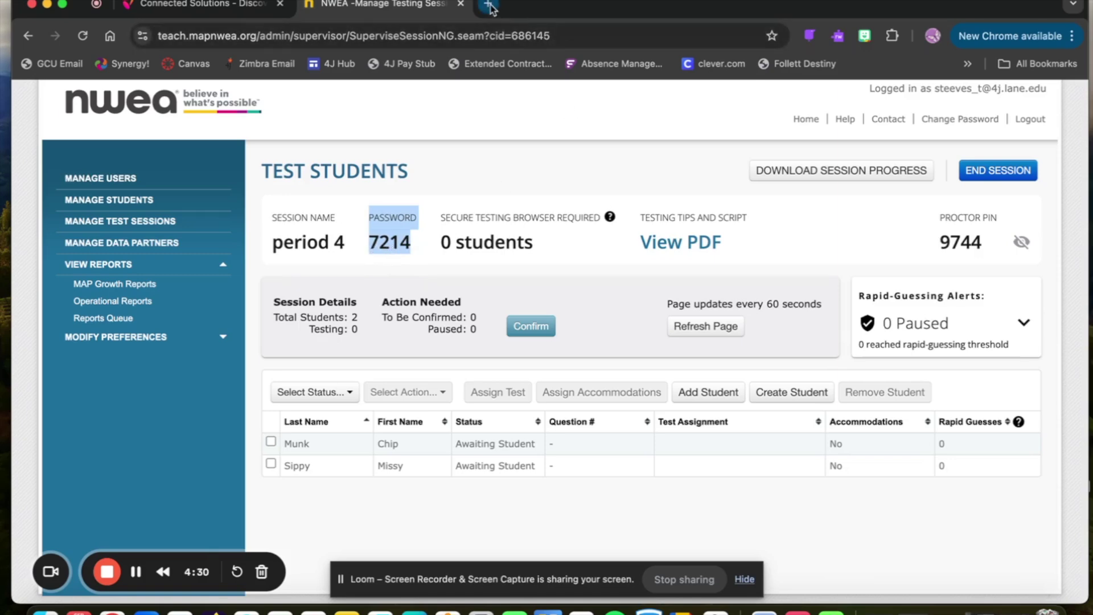
pyautogui.press('super+t')
# Load test.mapnwea.org and enter 'period 4' as the session name.
pyautogui.write('test.mapnwea.org')
pyautogui.press('Return')
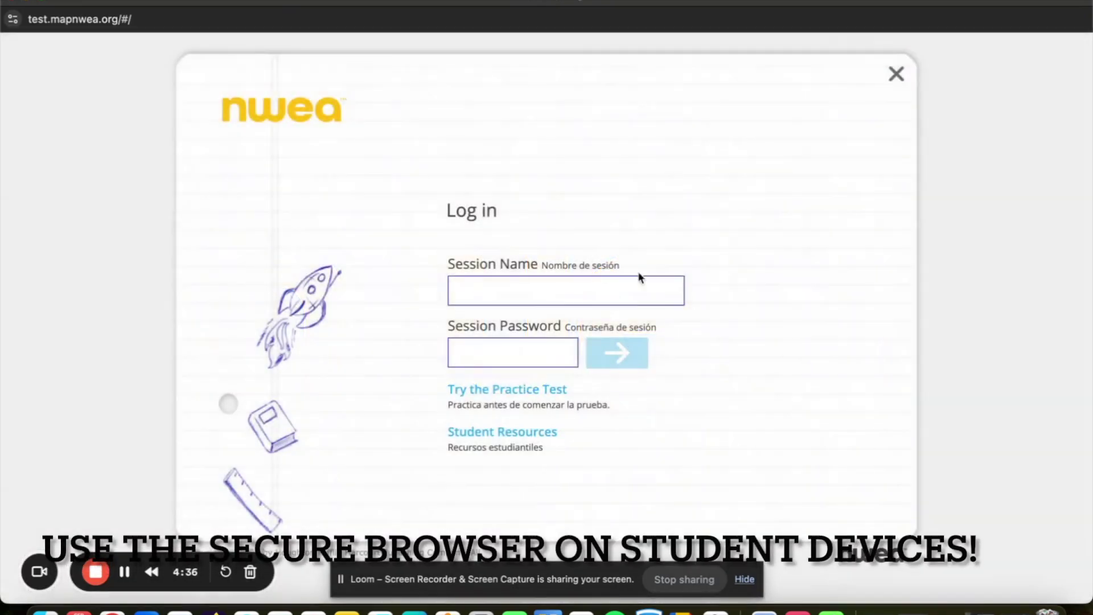
pyautogui.click(639, 279)
pyautogui.write('period ')
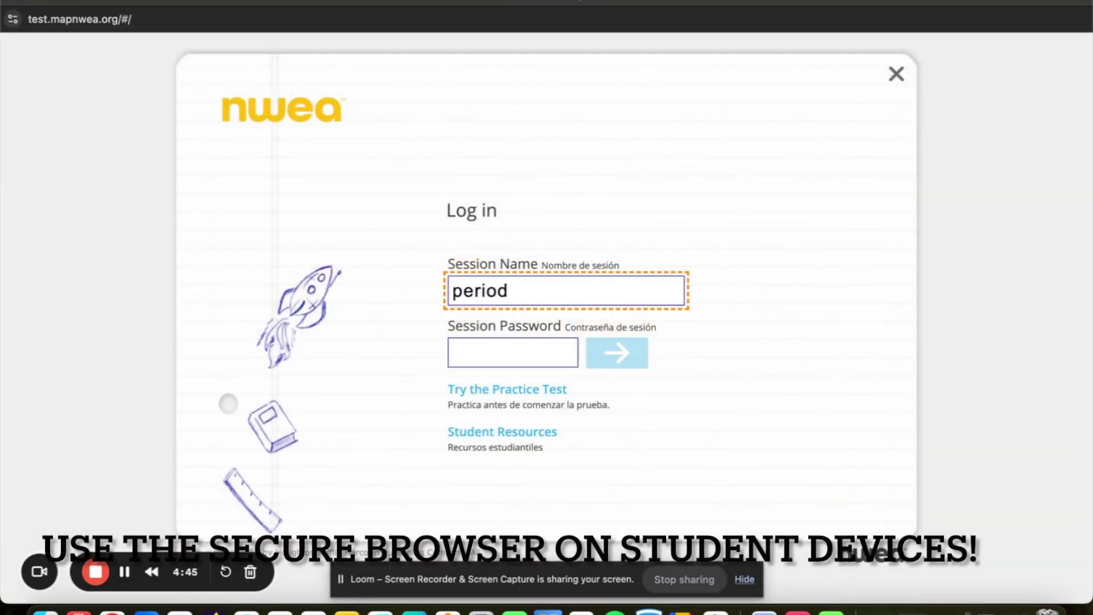
pyautogui.write('4')
pyautogui.click(471, 355)
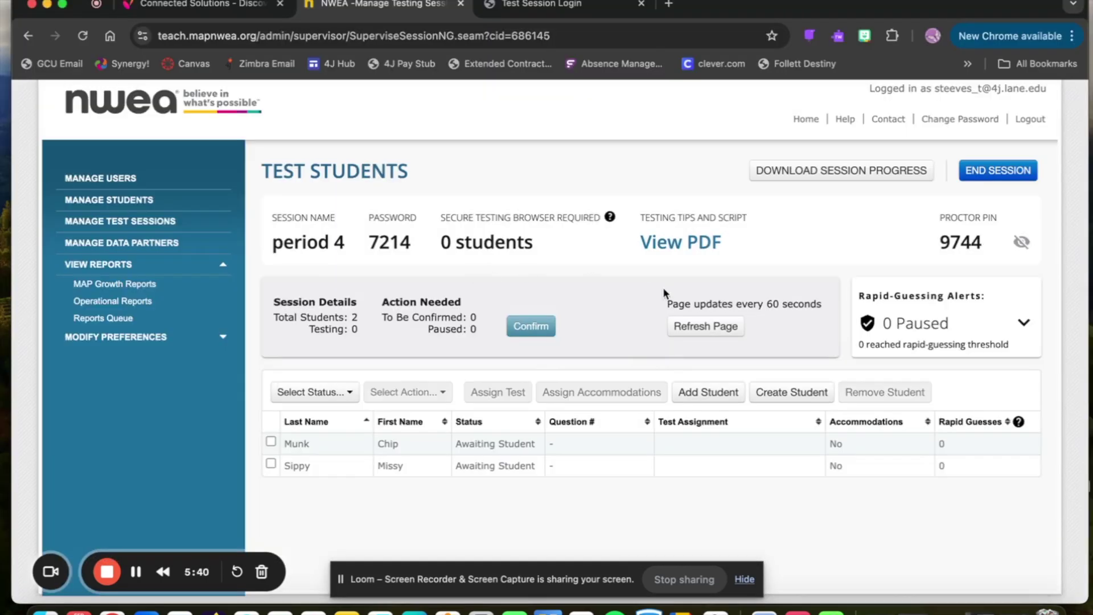
# End the period 4 session with Save and Exit, then go to MAP Growth Reports.
pyautogui.click(999, 174)
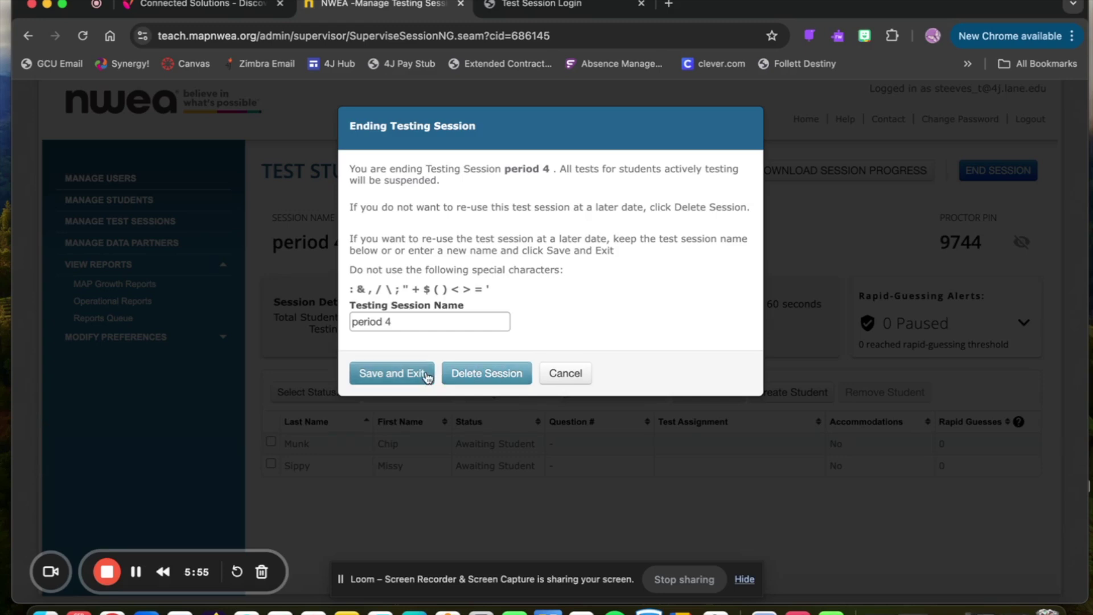
pyautogui.click(406, 373)
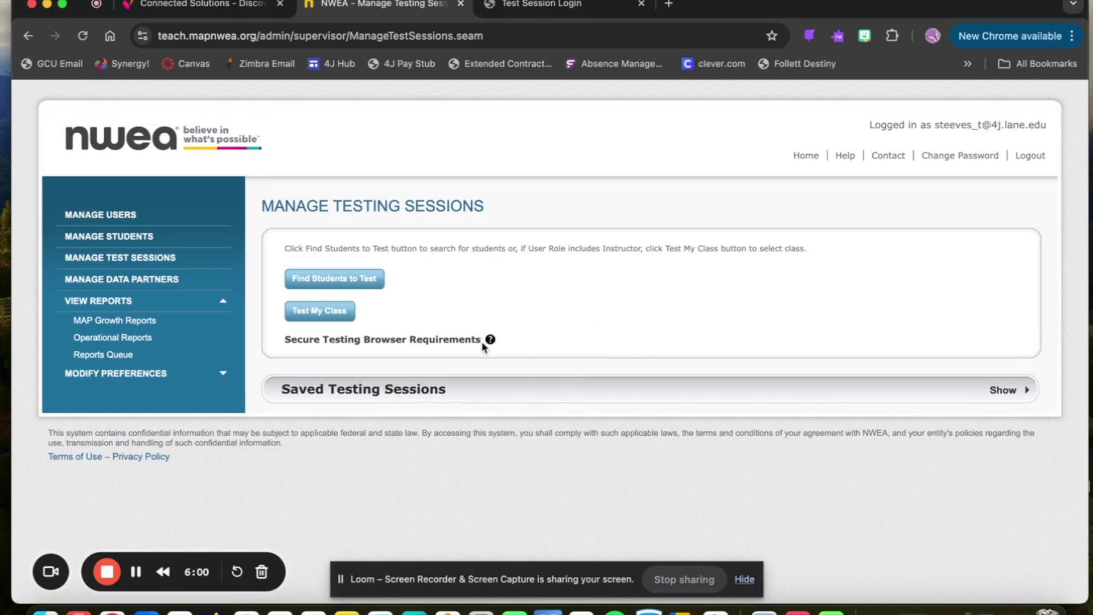
pyautogui.click(141, 322)
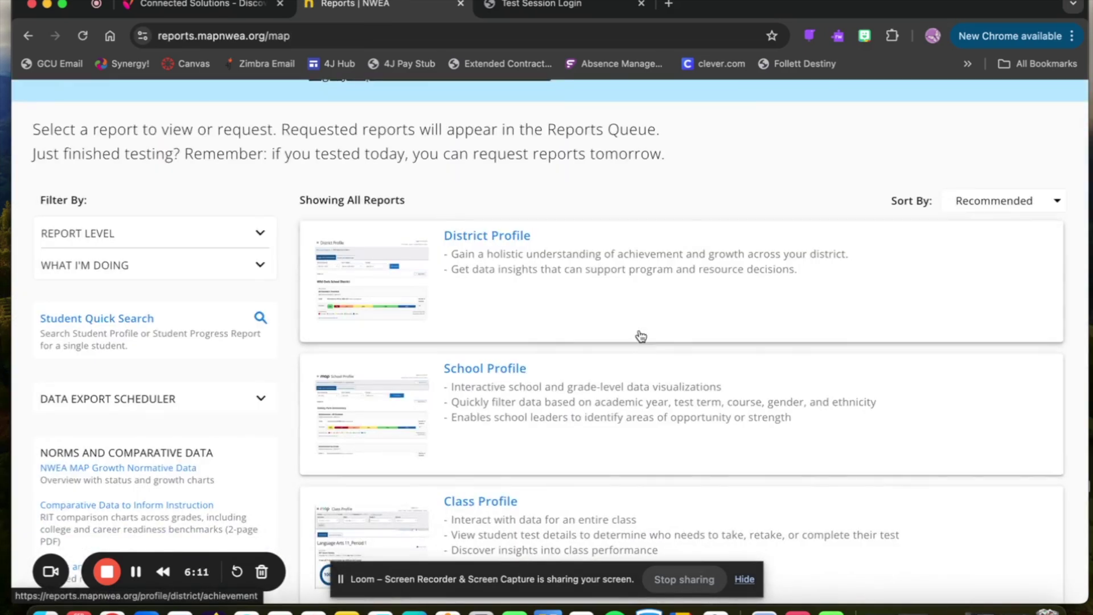
# Scroll through the District, School, Class and Student Profile report cards and back up.
pyautogui.scroll(-1, 737, 334)
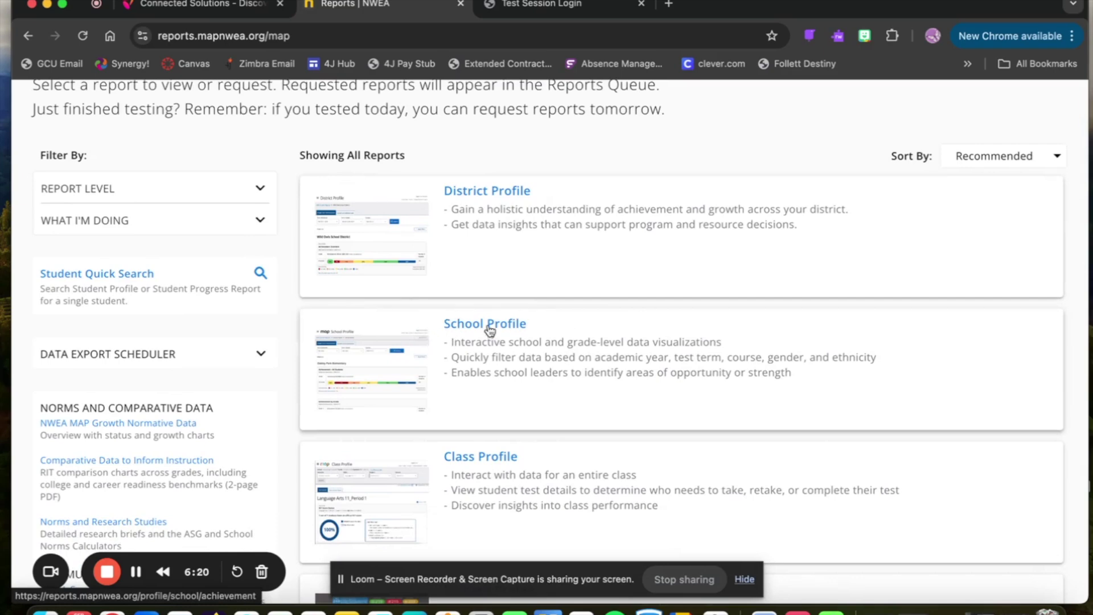
pyautogui.scroll(-3, 568, 339)
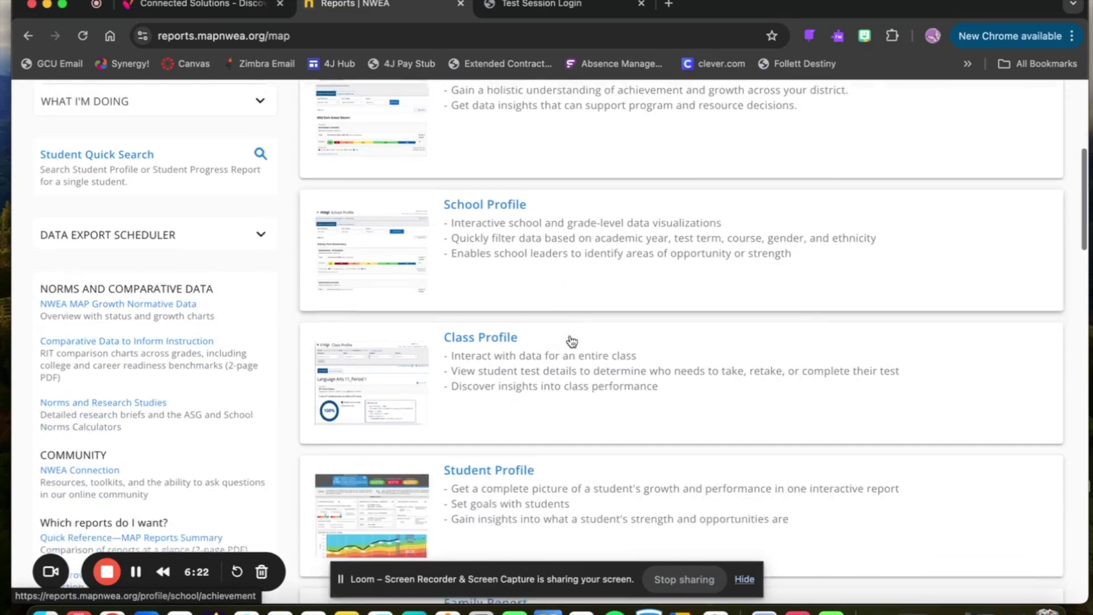
pyautogui.scroll(-2, 581, 349)
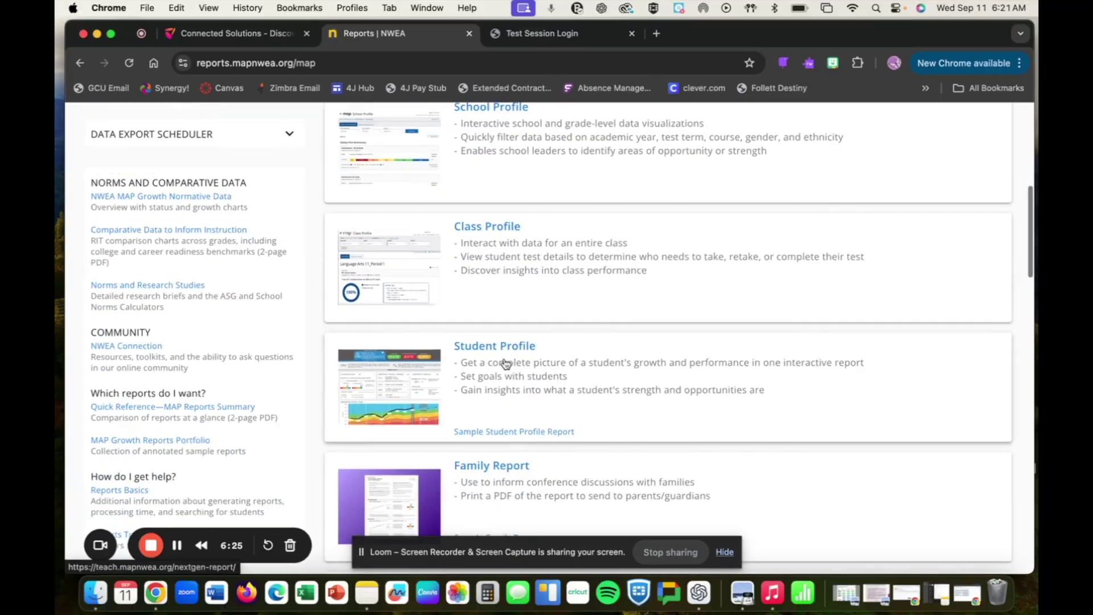
pyautogui.scroll(-4, 556, 362)
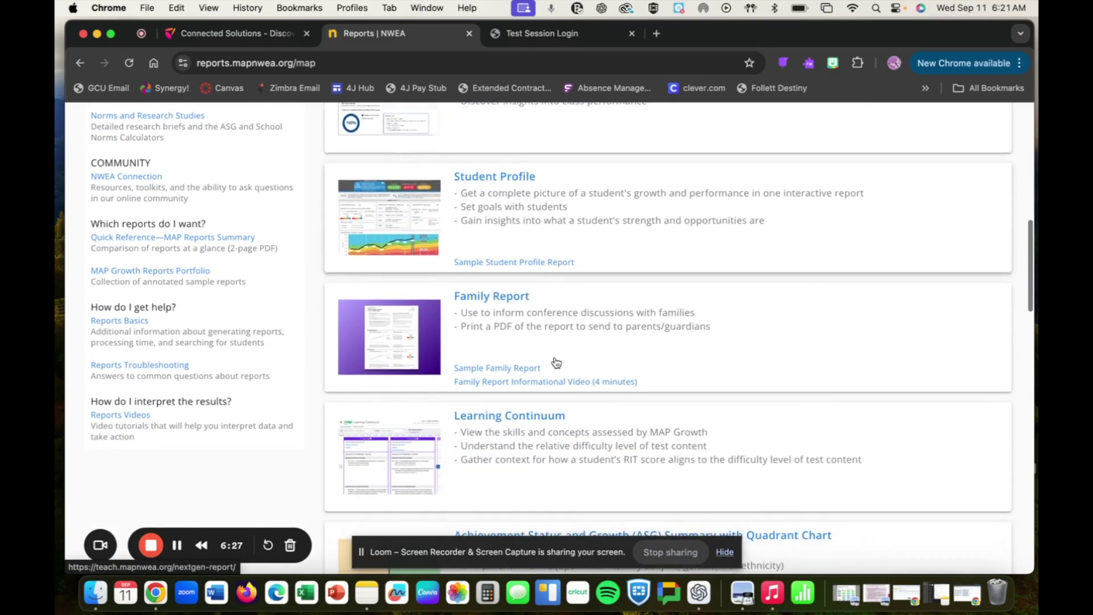
pyautogui.scroll(-1, 556, 362)
pyautogui.scroll(3, 555, 362)
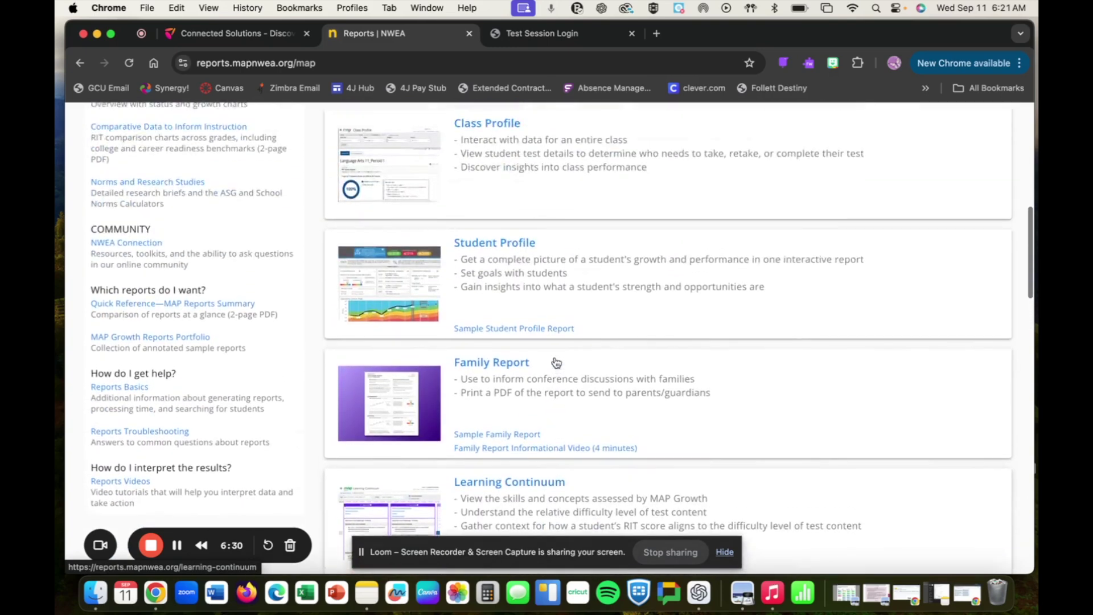
pyautogui.scroll(1, 618, 418)
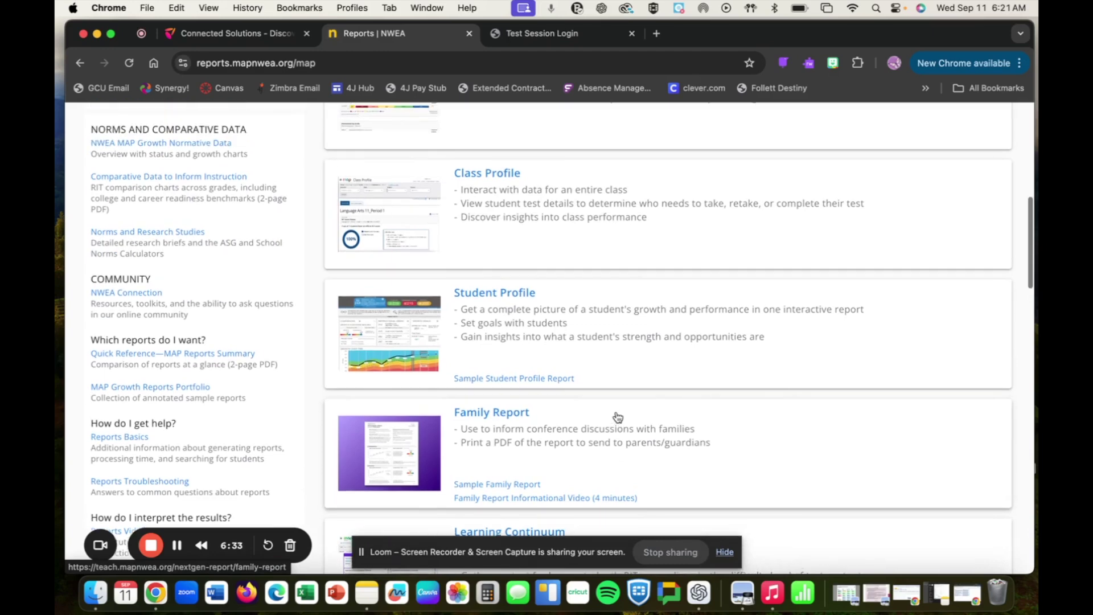
pyautogui.scroll(10, 639, 359)
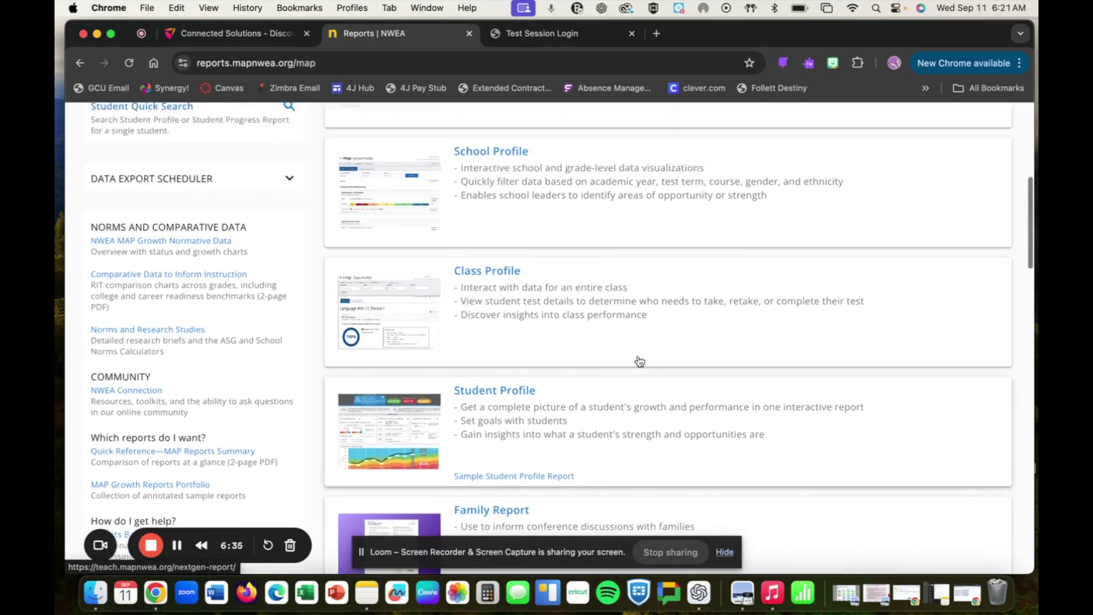